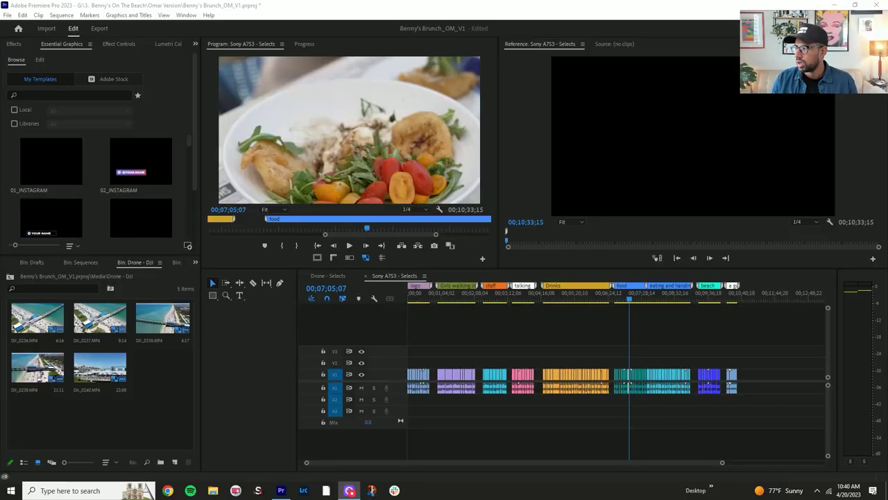
Inspect a timeline clip's properties to confirm it plays from a 1024 x 540 proxy
click(614, 375)
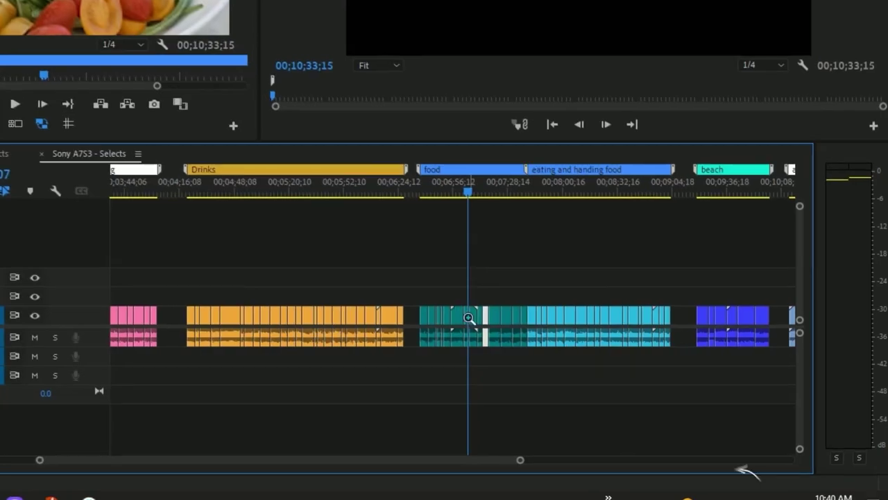
right_click(542, 344)
click(553, 455)
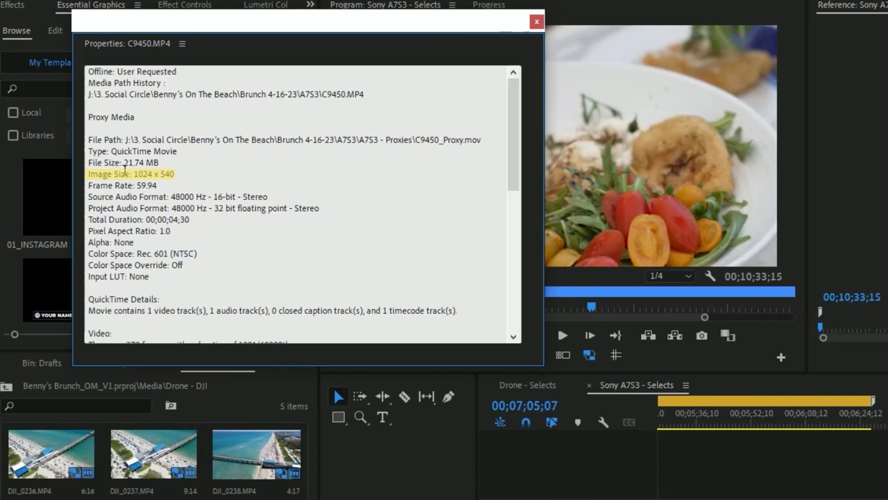
click(537, 22)
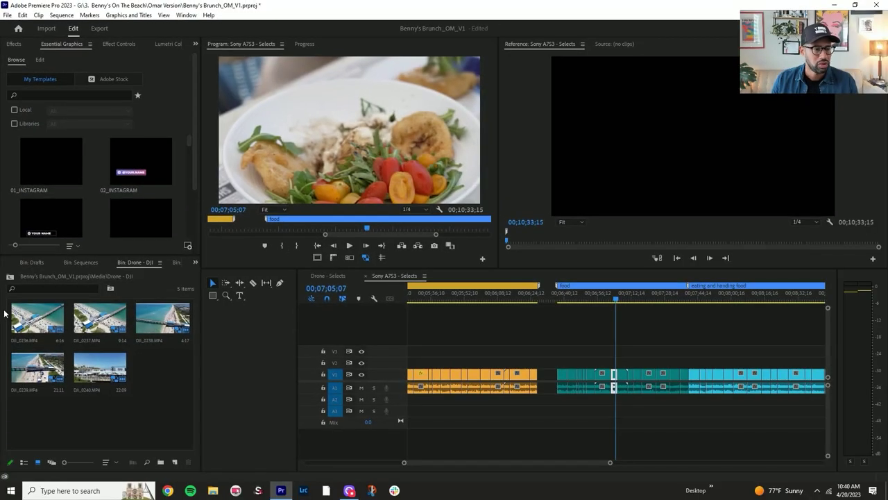
In Drone - Selects, reconnect all five drone clips to their 3840 x 2160 originals and verify DJI_0238.MP4
click(331, 276)
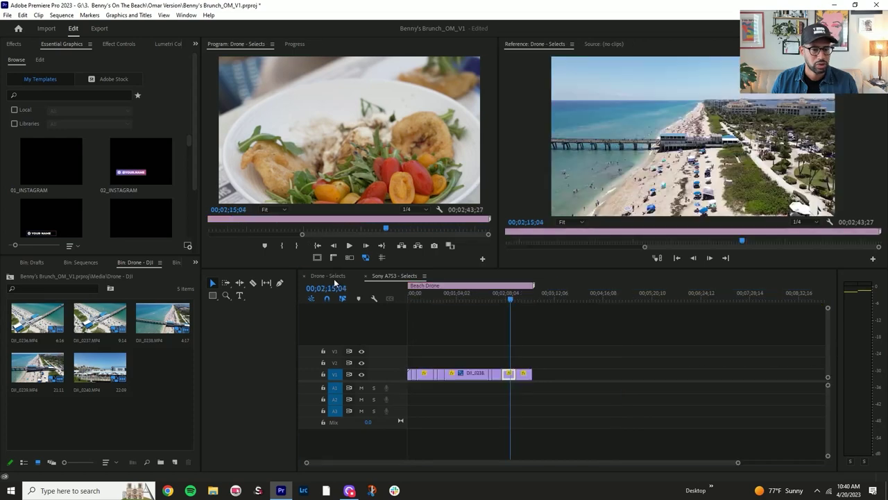
drag(6, 298, 191, 399)
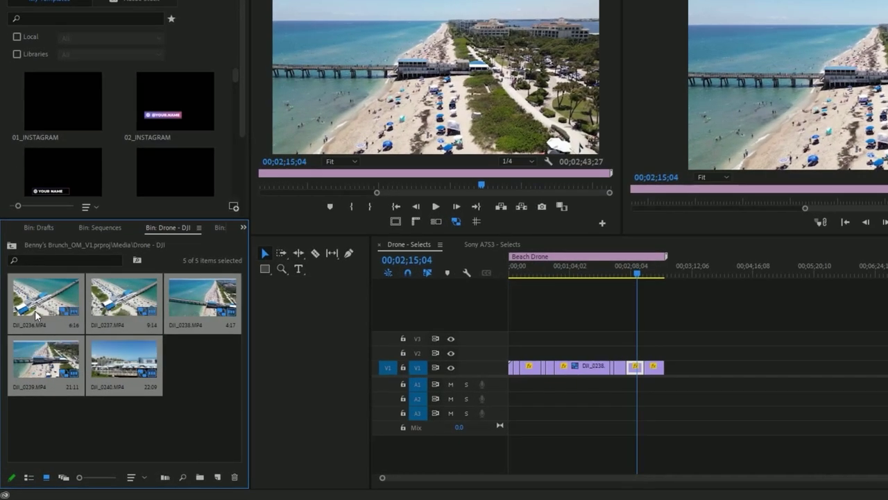
right_click(33, 327)
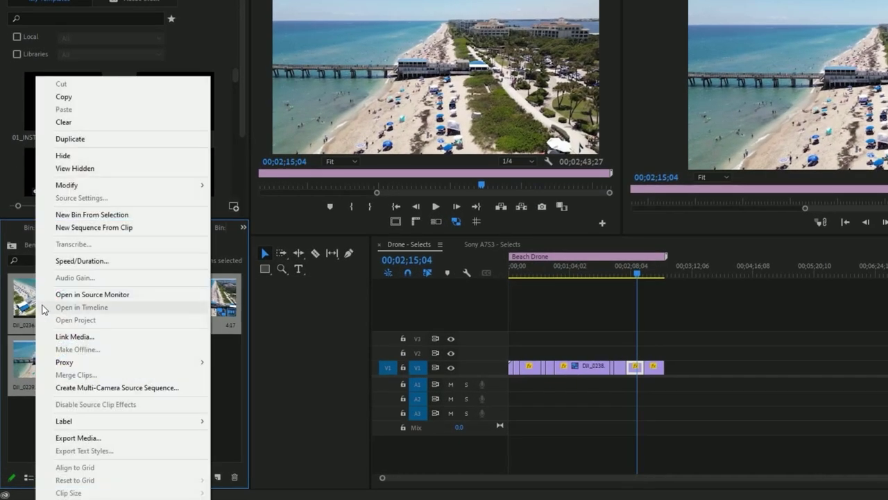
mouse_move(97, 362)
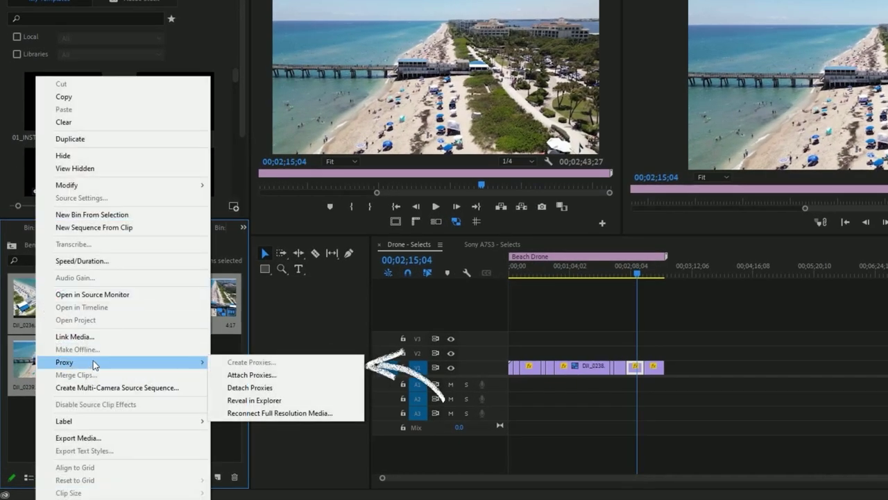
click(236, 413)
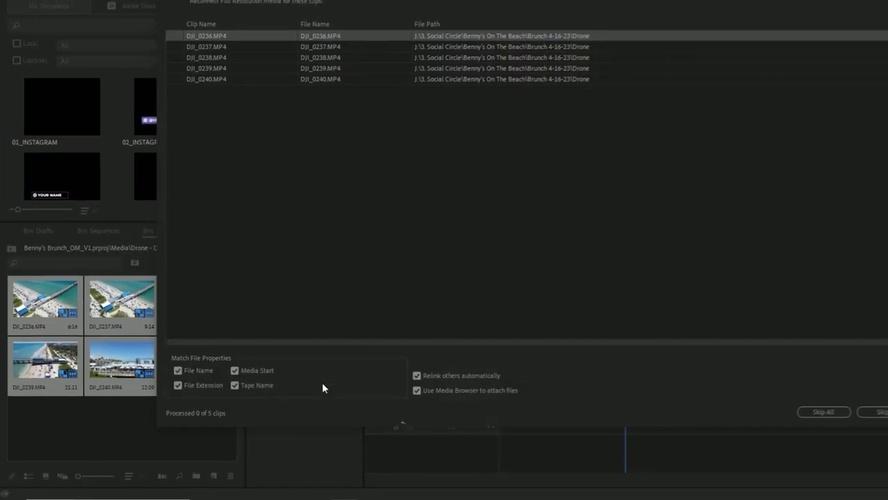
click(816, 410)
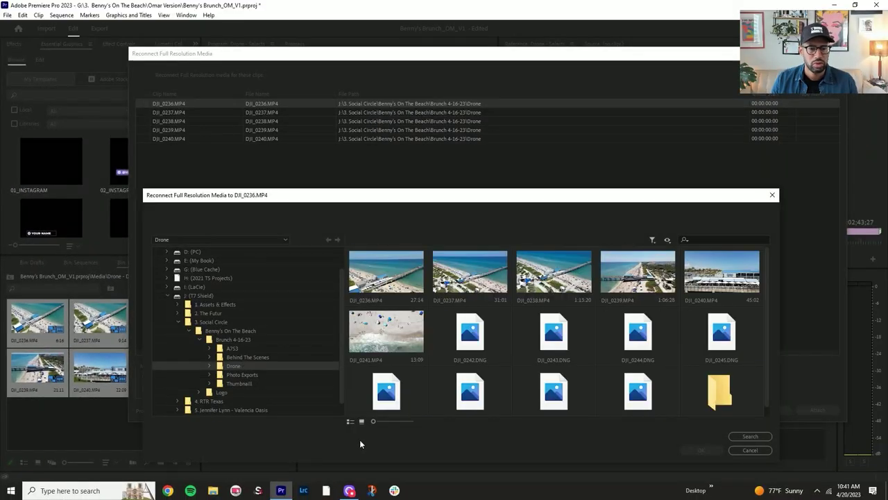
click(717, 452)
right_click(474, 379)
click(502, 461)
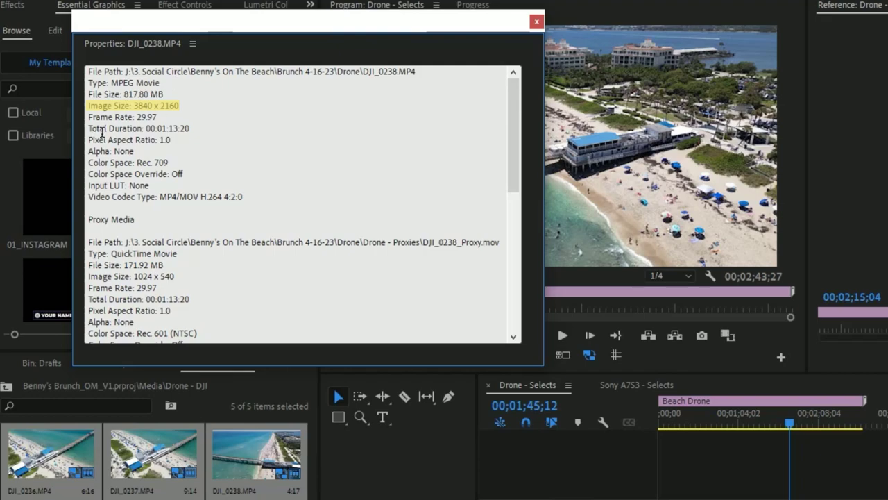
Set the drone clips on track V1 to the sequence frame size
click(537, 21)
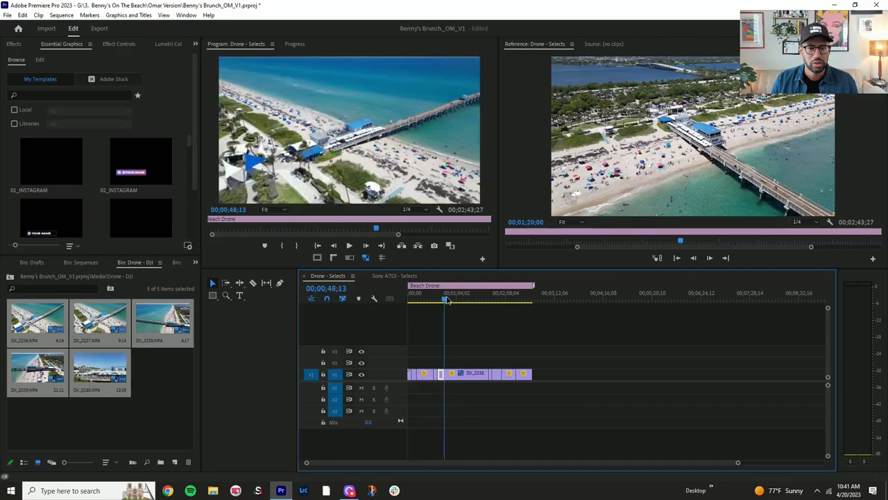
click(833, 426)
mouse_move(514, 303)
mouse_down()
mouse_move(521, 300)
mouse_move(498, 299)
mouse_up()
drag(476, 360, 469, 379)
right_click(470, 375)
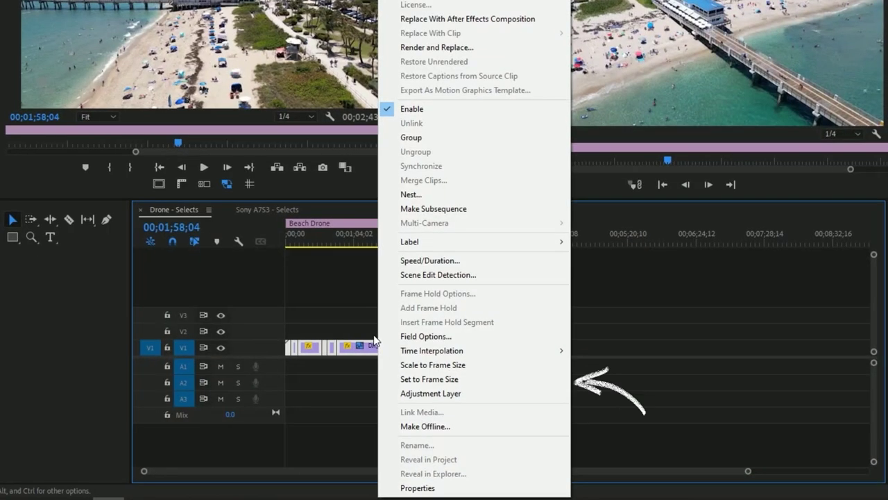
click(493, 380)
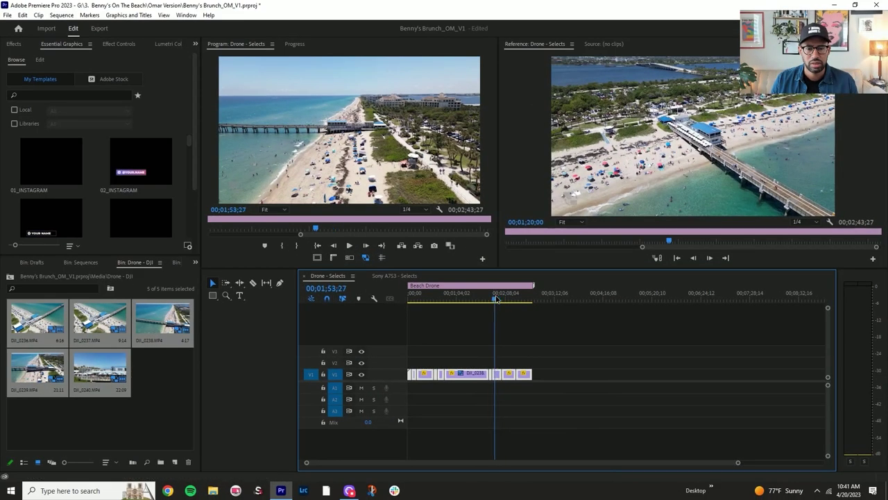
mouse_move(497, 298)
mouse_down()
mouse_move(521, 300)
mouse_move(494, 299)
mouse_up()
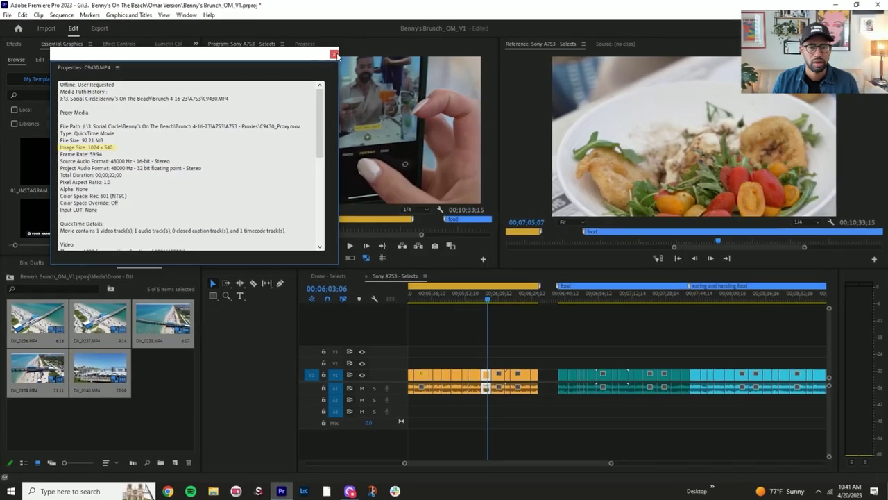
Go up to the Media bin and open the Sony A7S3 bin with its 78 clips
click(449, 36)
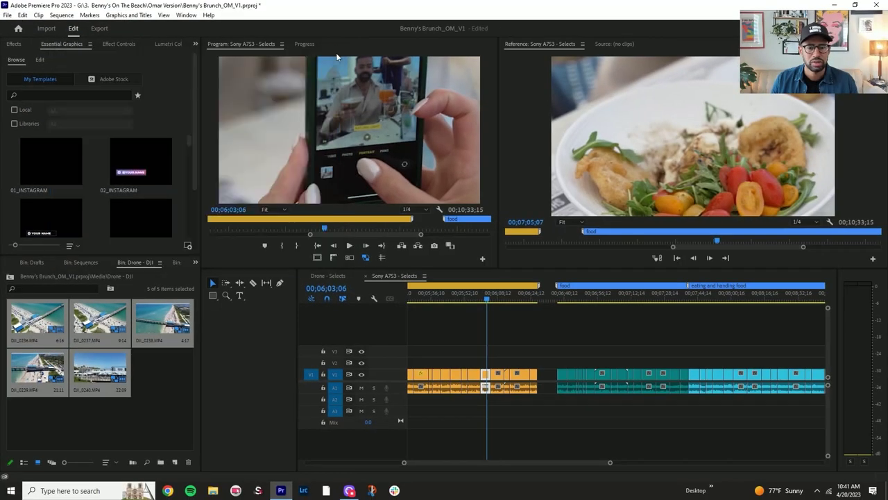
click(10, 277)
double_click(52, 327)
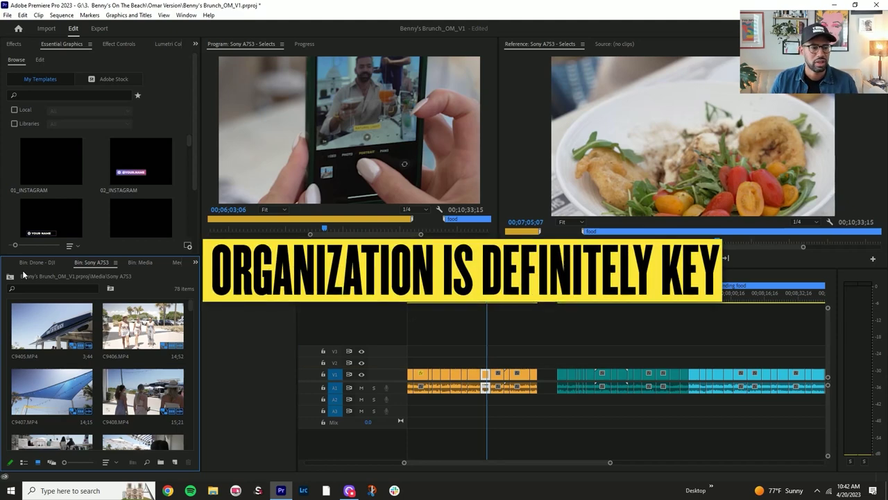
Reconnect all Sony A7S3 clips to full-resolution media via C9405.MP4, confirming C9430.MP4 shows 3840 x 2160
click(52, 333)
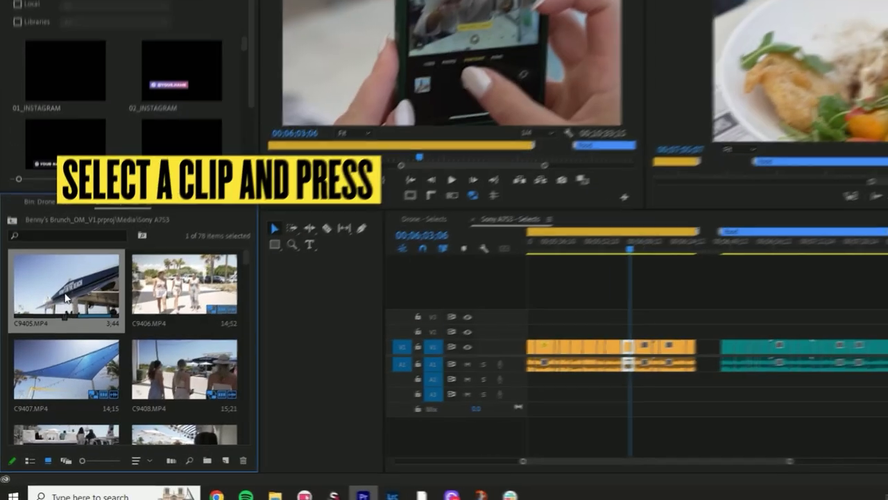
key(ctrl+a)
right_click(66, 297)
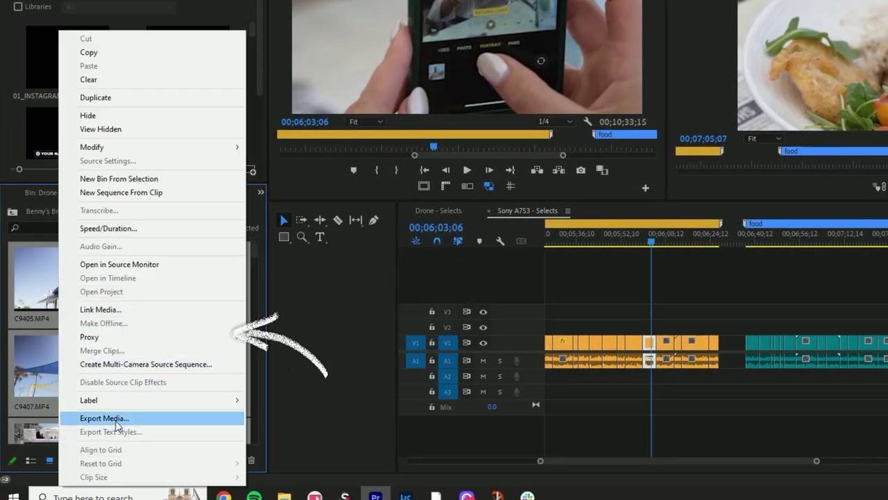
mouse_move(168, 339)
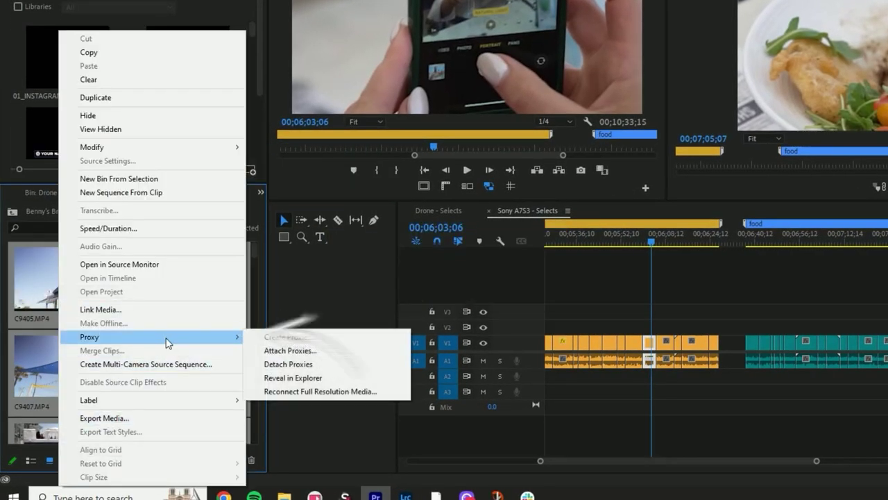
click(346, 393)
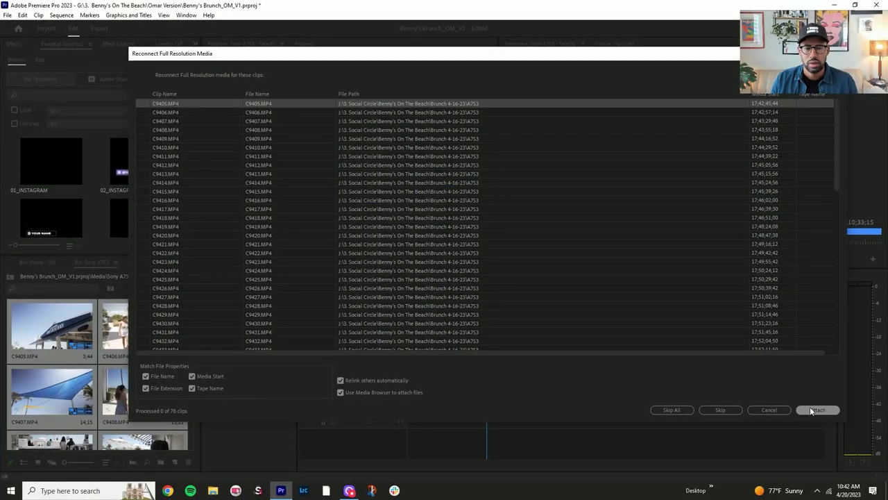
click(815, 409)
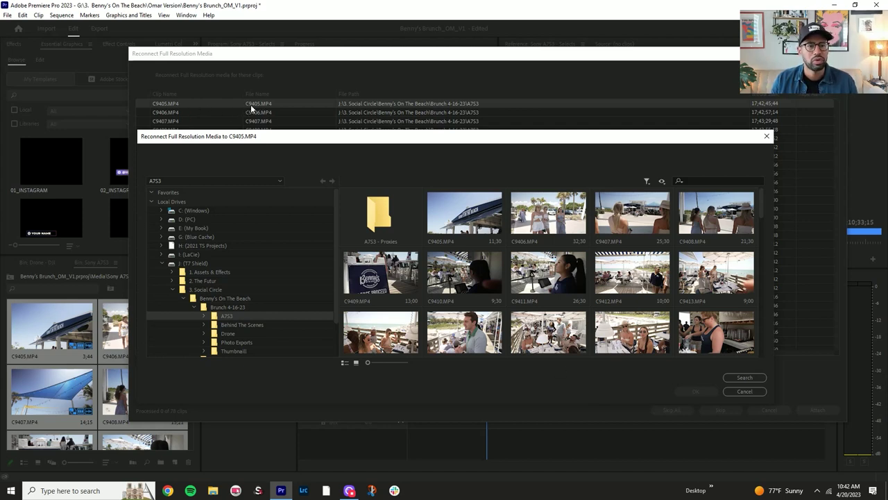
click(471, 217)
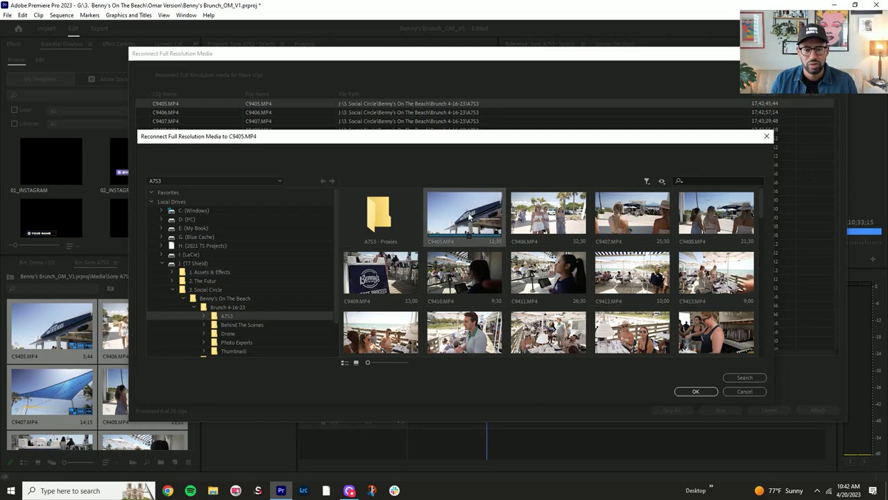
click(696, 391)
right_click(486, 384)
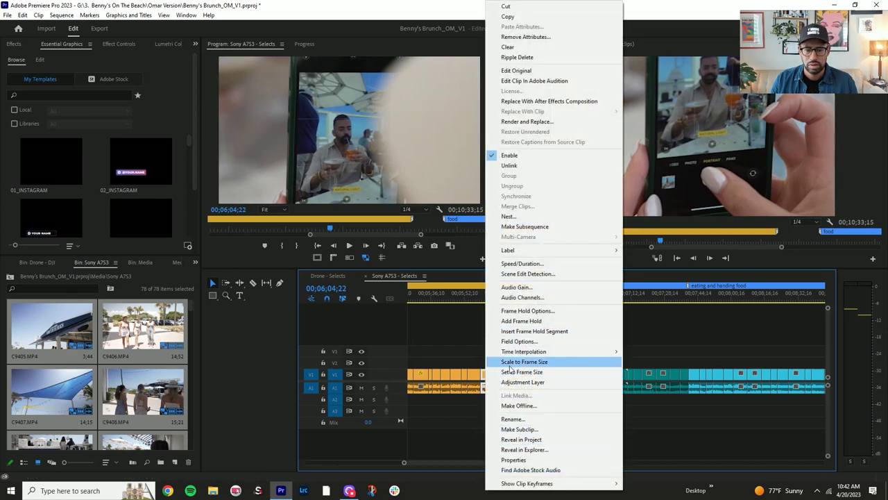
click(513, 460)
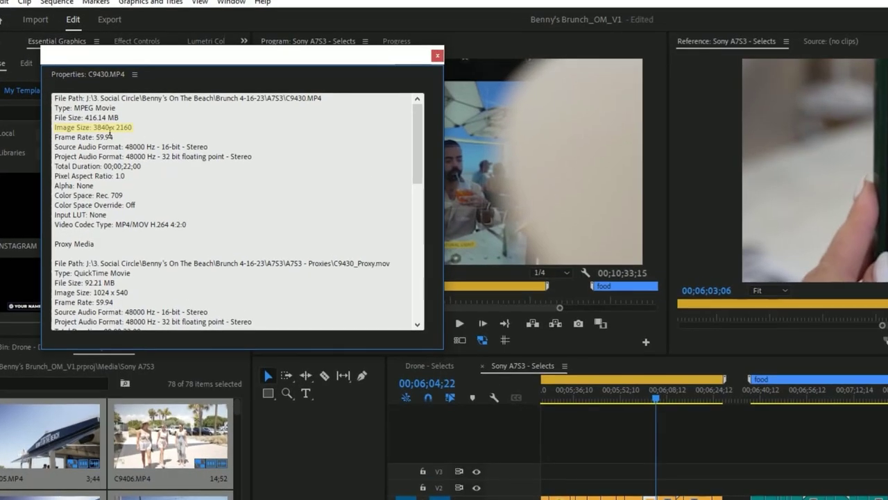
Set every clip in the Sony A7S3 - Selects timeline to frame size to show the full 4K image
click(437, 55)
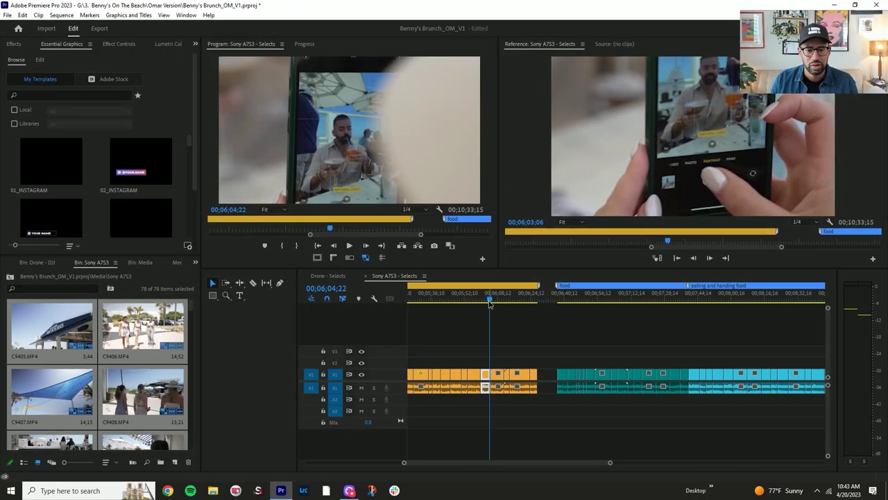
drag(488, 303, 486, 304)
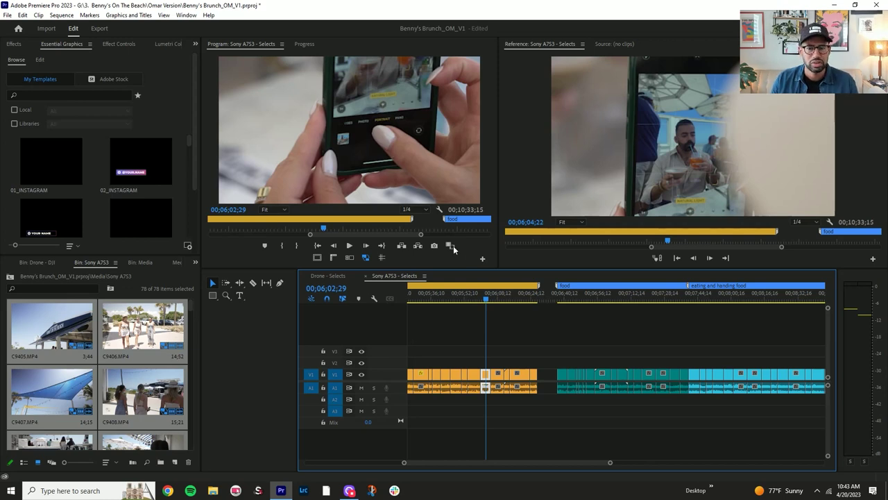
click(488, 302)
key(ctrl+a)
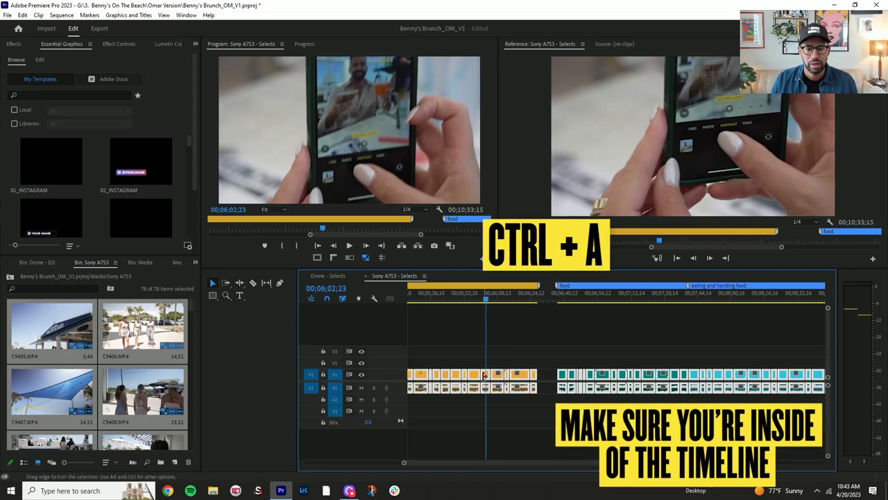
right_click(486, 380)
click(517, 376)
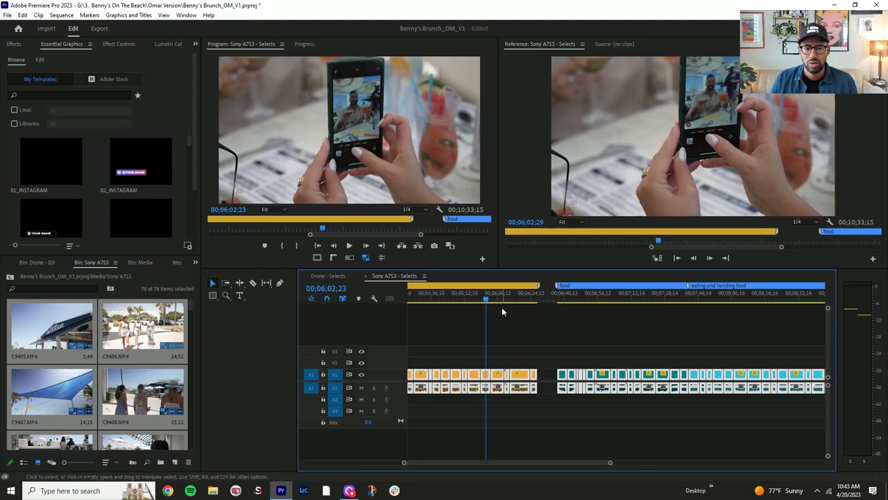
key(Up)
drag(403, 463, 307, 463)
click(451, 295)
click(588, 300)
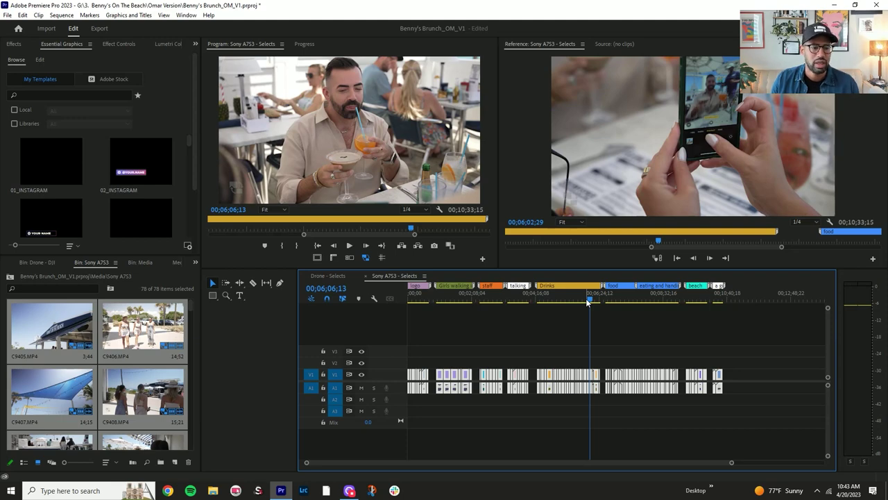
Save the project
drag(586, 299, 570, 306)
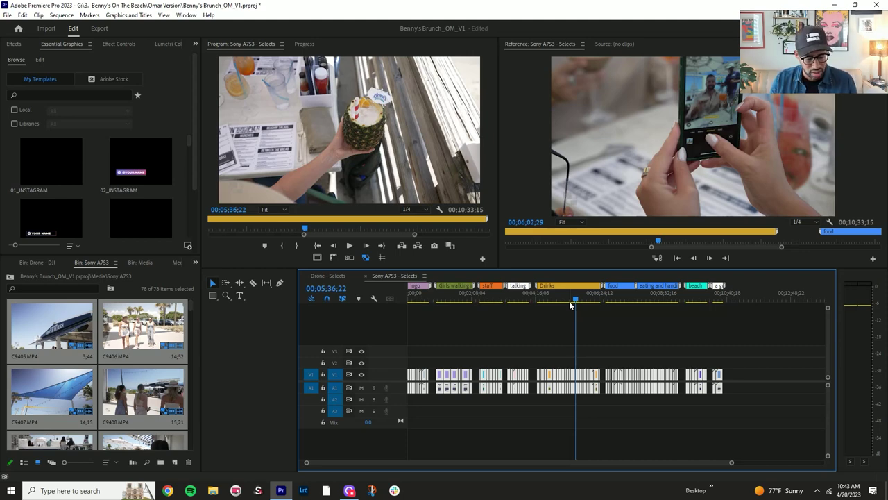
key(ctrl+s)
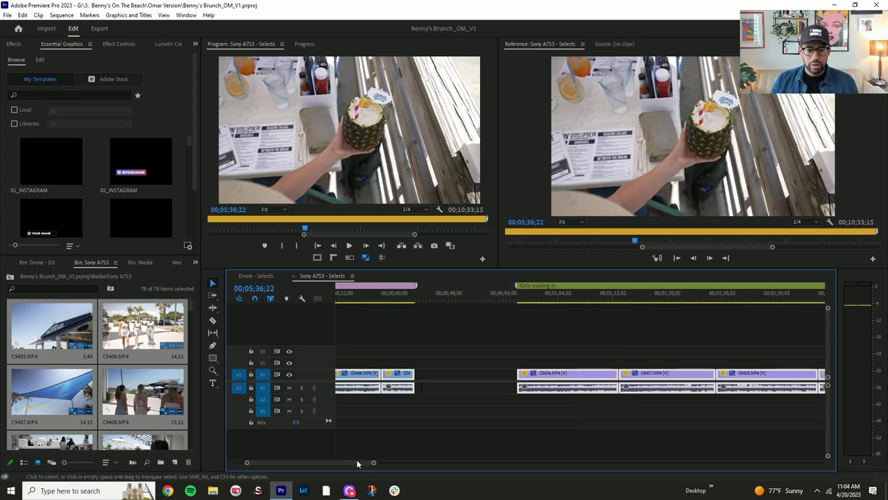
drag(373, 462, 449, 462)
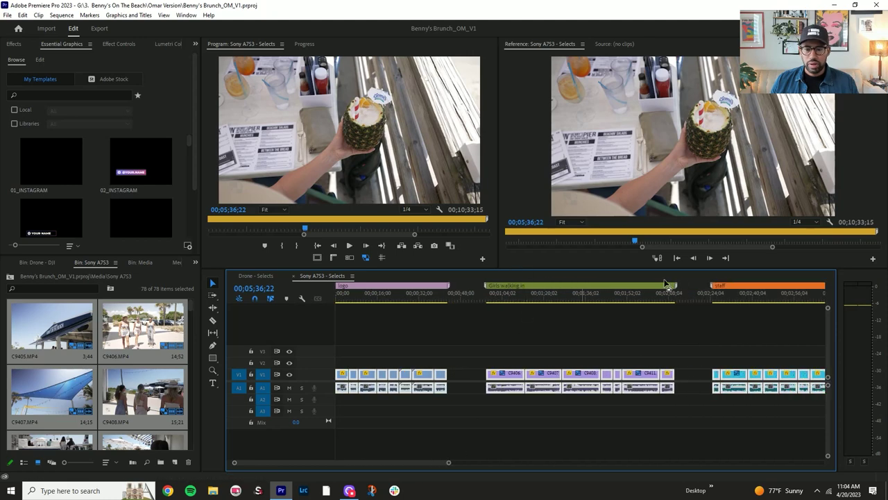
drag(361, 463, 336, 455)
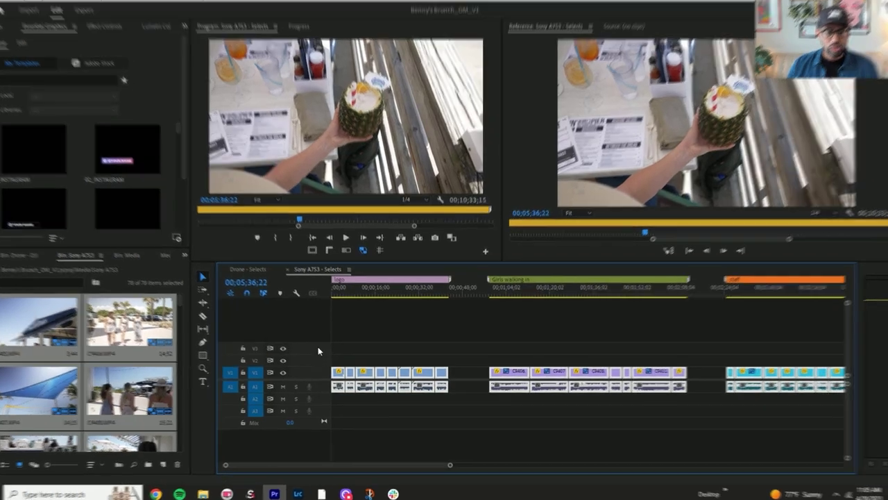
Delete all empty video and audio tracks, leaving only V1 and A1
right_click(320, 350)
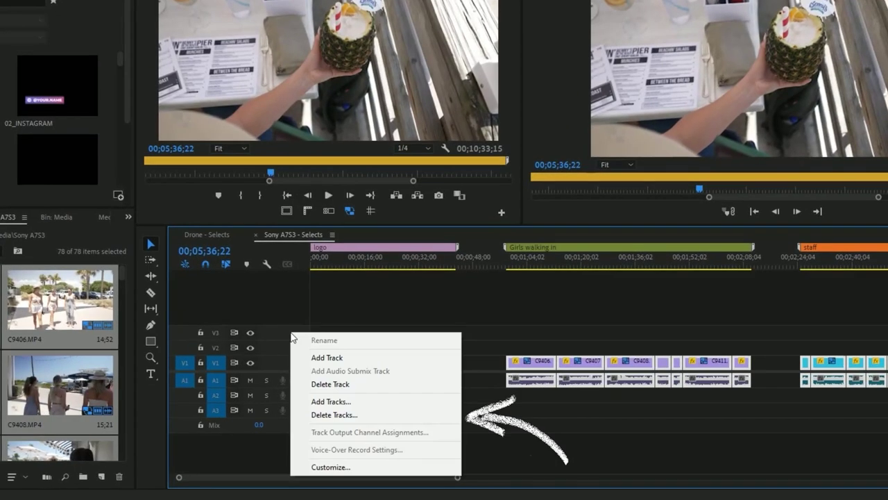
click(346, 417)
click(370, 188)
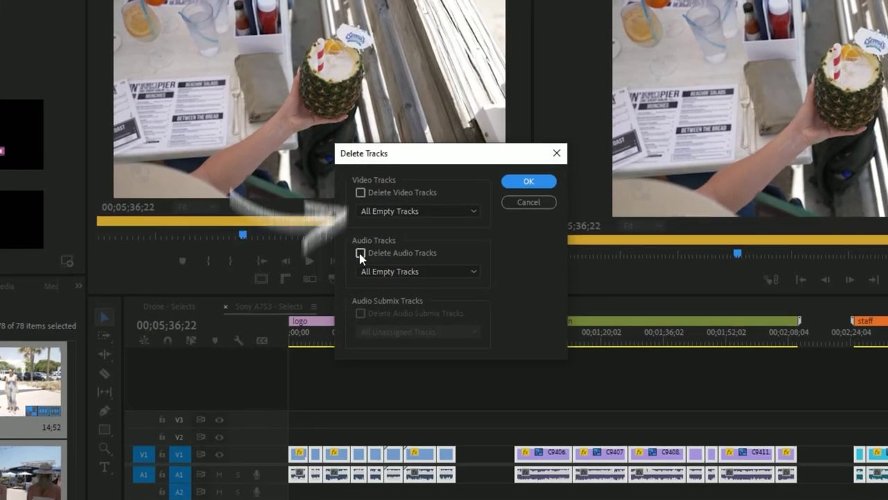
click(370, 135)
click(514, 182)
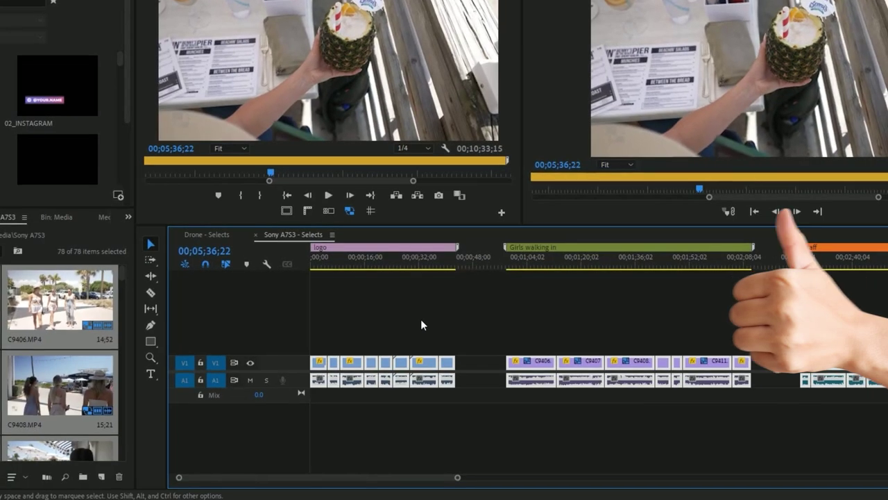